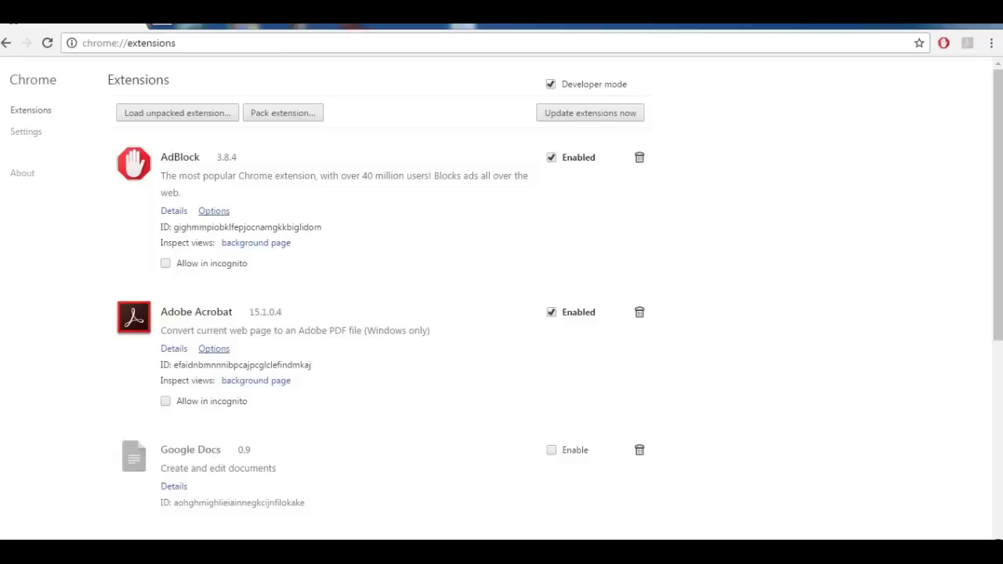
Step: Open the Internet Download Manager folder inside Program Files (x86) on Local Disk (C:)
{"action": "left_click", "coordinate": [23, 549]}
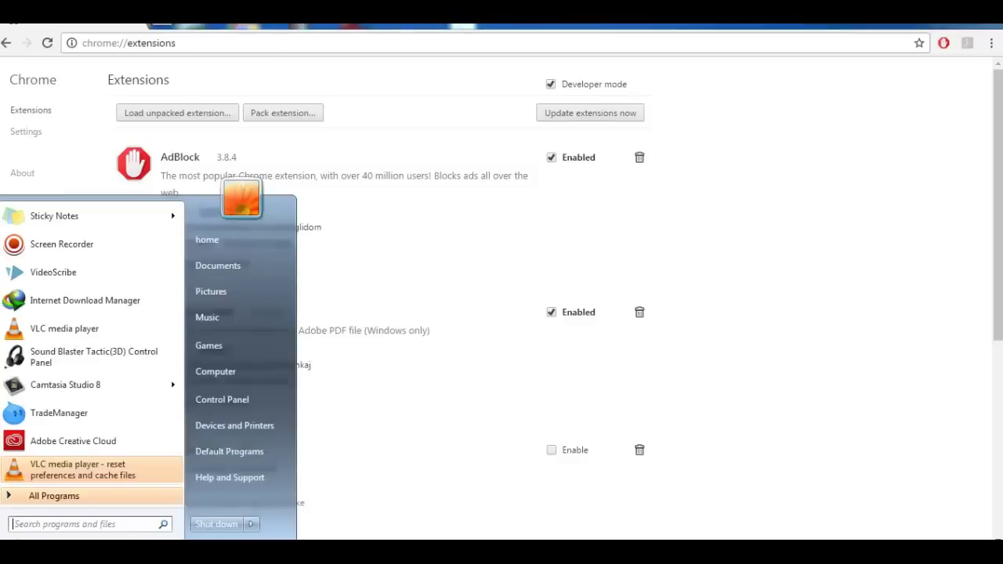
{"action": "left_click", "coordinate": [218, 372]}
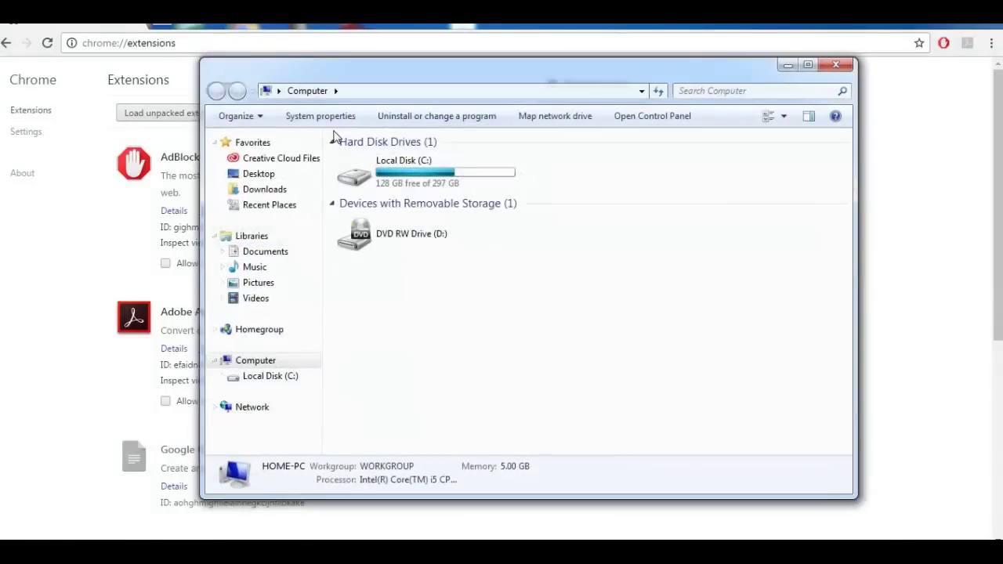
{"action": "double_click", "coordinate": [369, 172]}
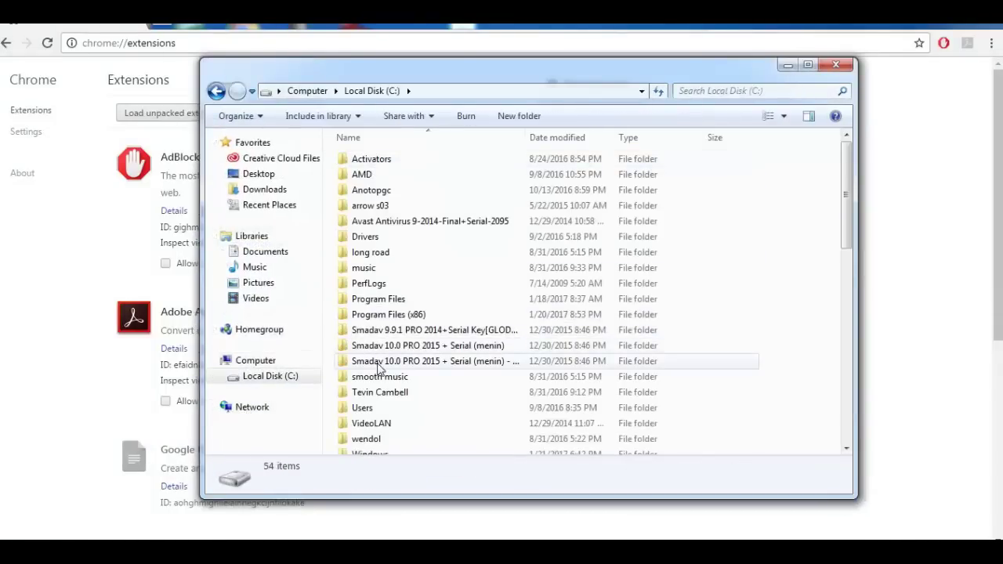
{"action": "double_click", "coordinate": [404, 316]}
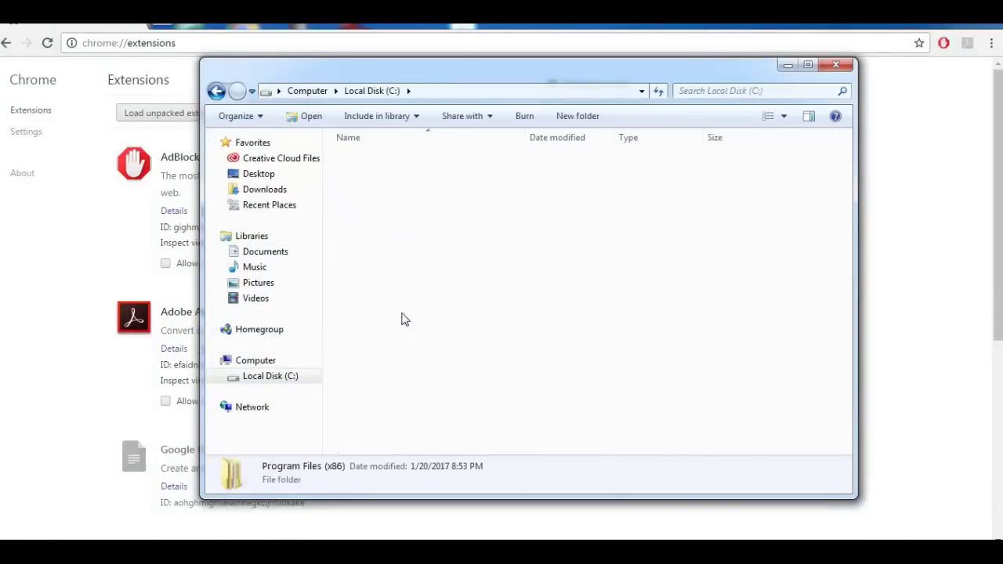
{"action": "scroll", "coordinate": [386, 362], "scroll_direction": "down", "scroll_amount": 1}
{"action": "scroll", "coordinate": [387, 362], "scroll_direction": "down", "scroll_amount": 1}
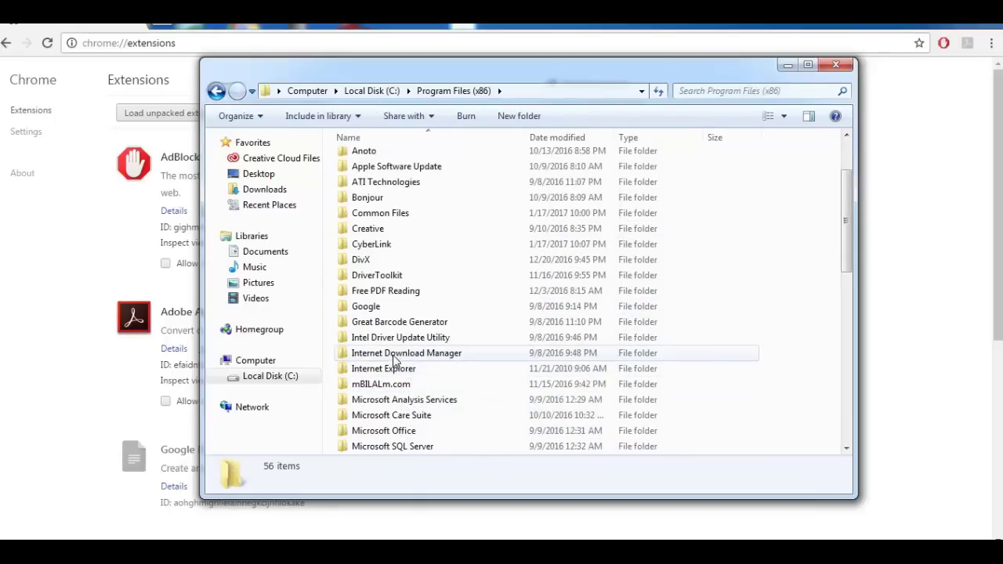
{"action": "double_click", "coordinate": [394, 358]}
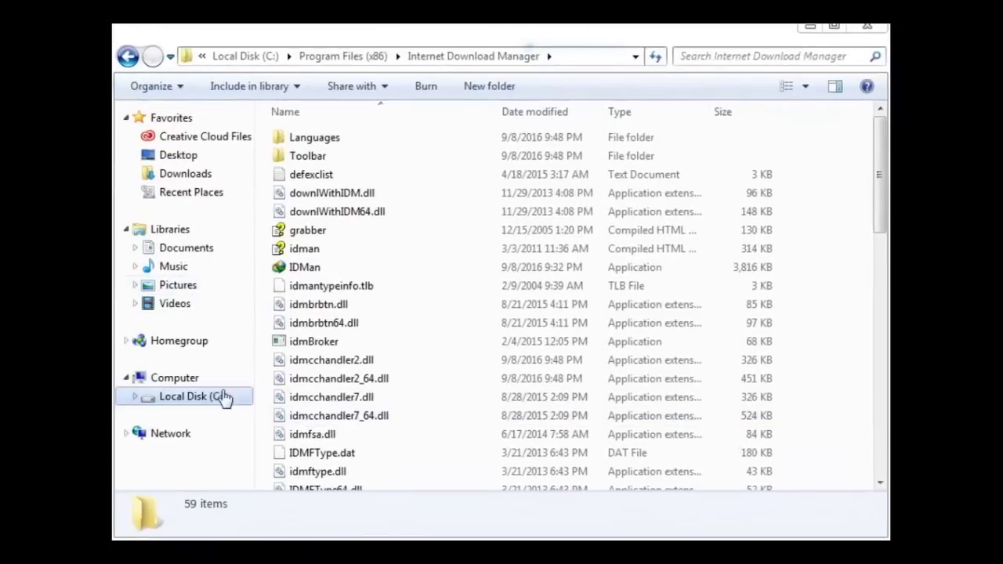
Step: Try to install IDMGCExt.crx from the folder on Chrome's extensions page, accepting the IDM Integration Module extension
{"action": "left_click", "coordinate": [324, 402]}
{"action": "scroll", "coordinate": [325, 409], "scroll_direction": "down", "scroll_amount": 1}
{"action": "scroll", "coordinate": [326, 409], "scroll_direction": "down", "scroll_amount": 1}
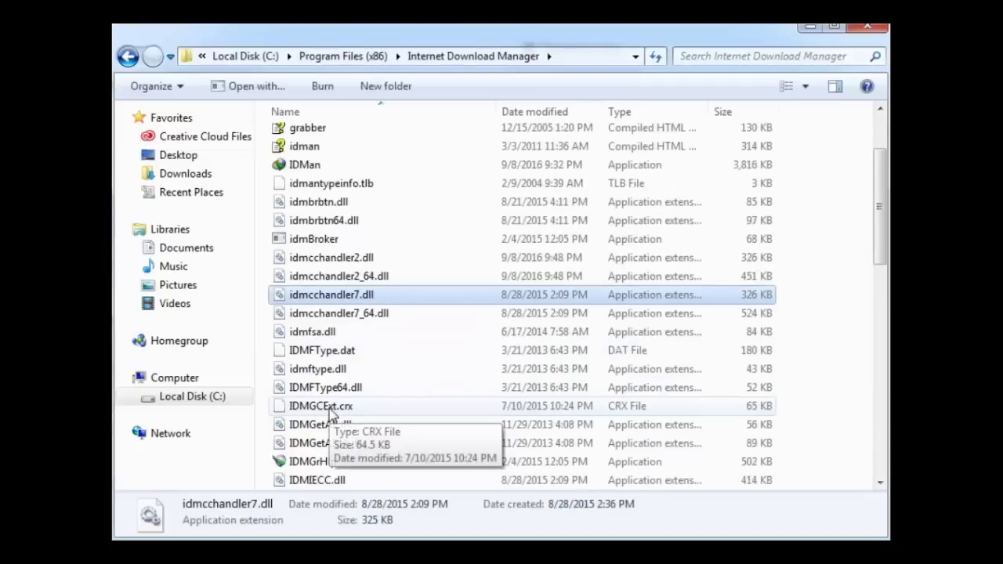
{"action": "left_click", "coordinate": [333, 414]}
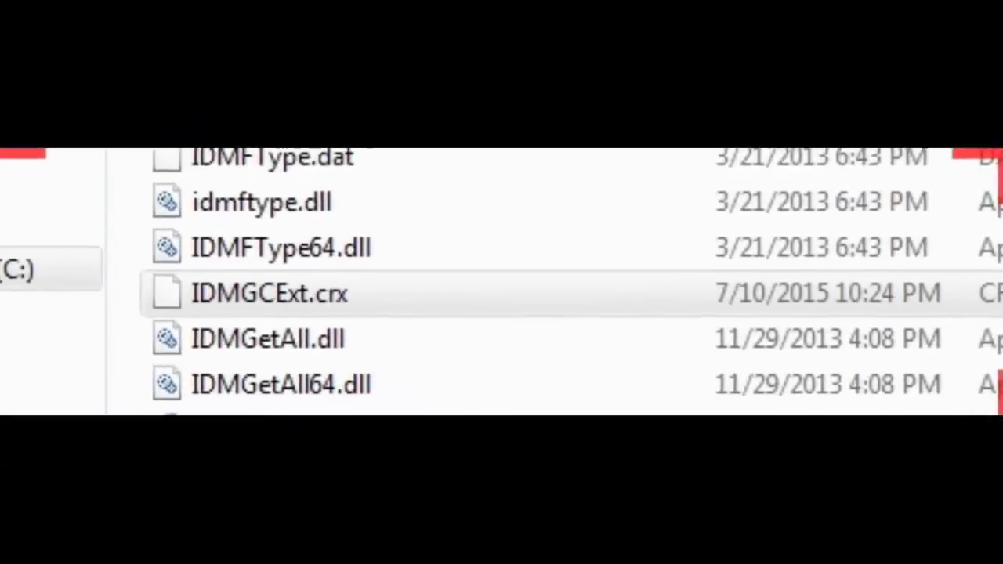
{"action": "left_click", "coordinate": [263, 293]}
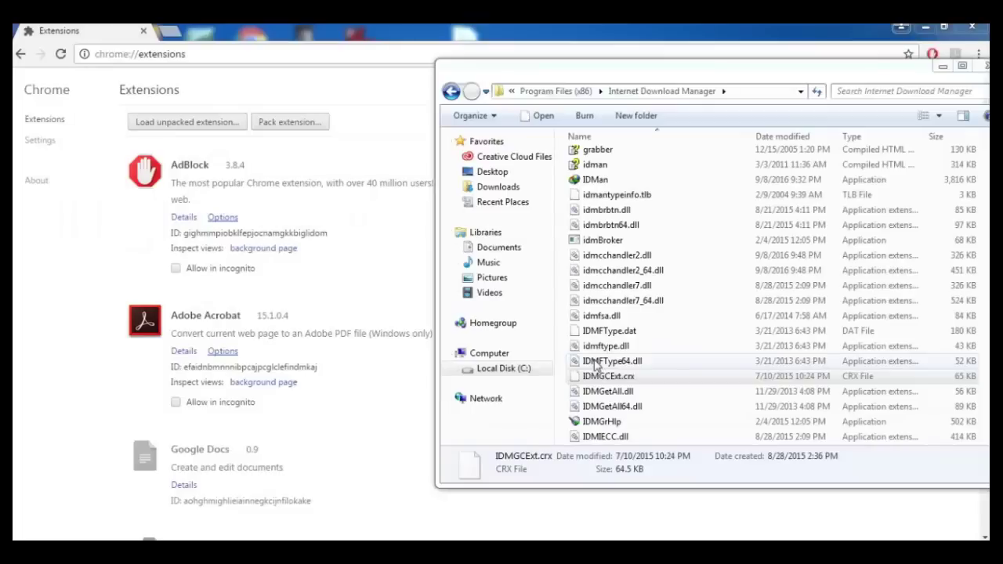
{"action": "left_click_drag", "start_coordinate": [613, 382], "coordinate": [363, 304]}
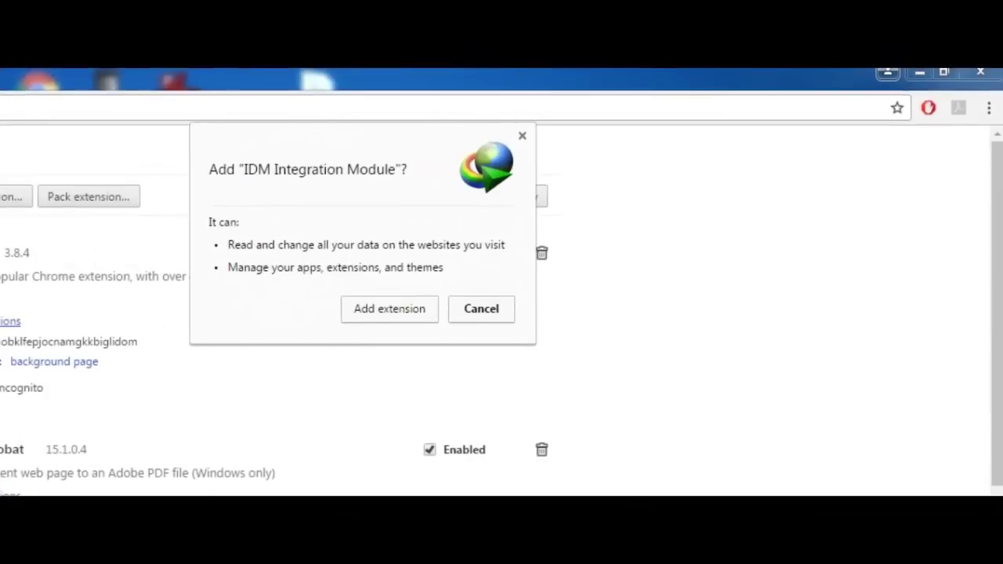
{"action": "left_click", "coordinate": [389, 309]}
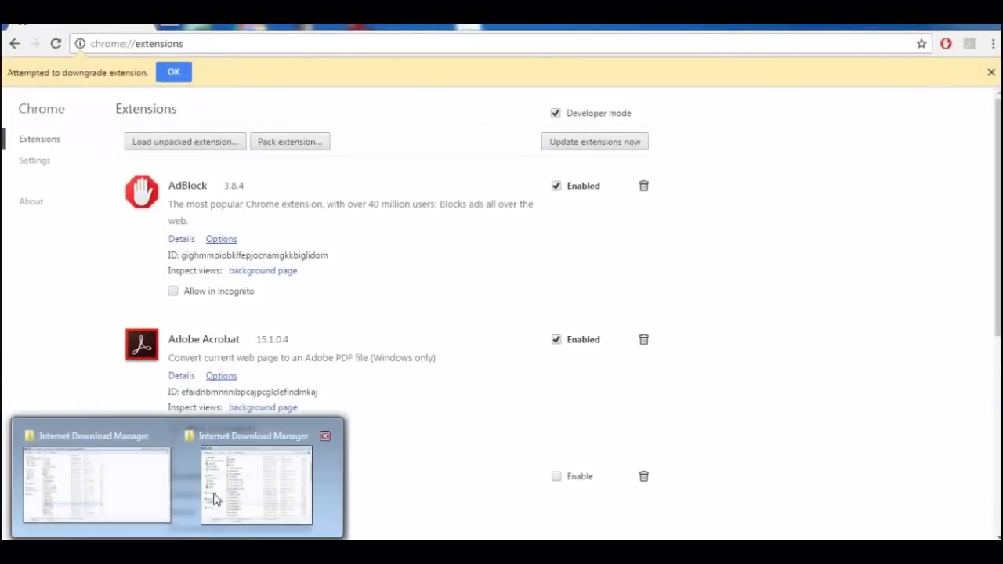
Step: Return to the Internet Download Manager folder and copy the IDMGCExt.crx file
{"action": "left_click", "coordinate": [207, 500]}
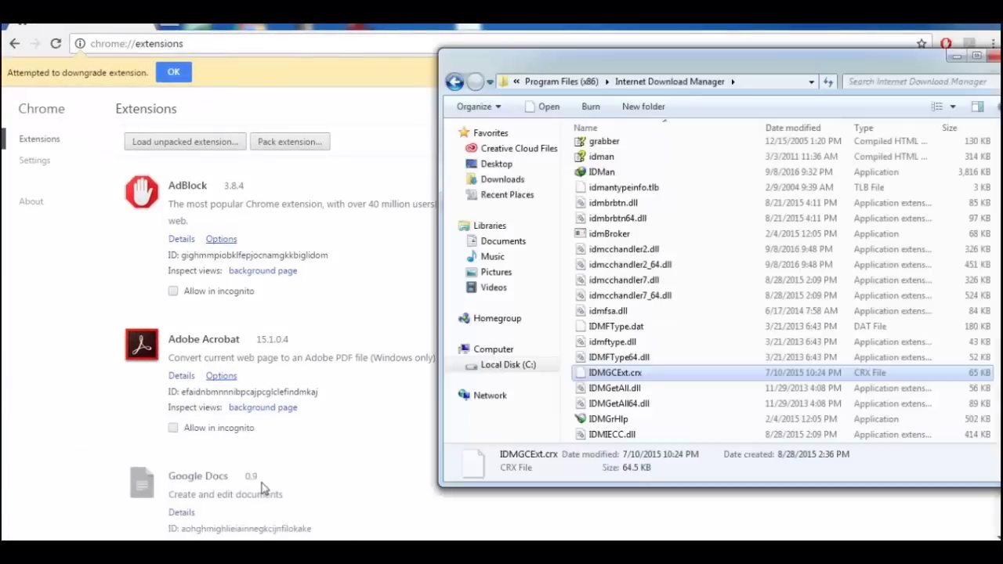
{"action": "left_click", "coordinate": [627, 373]}
{"action": "right_click", "coordinate": [635, 375]}
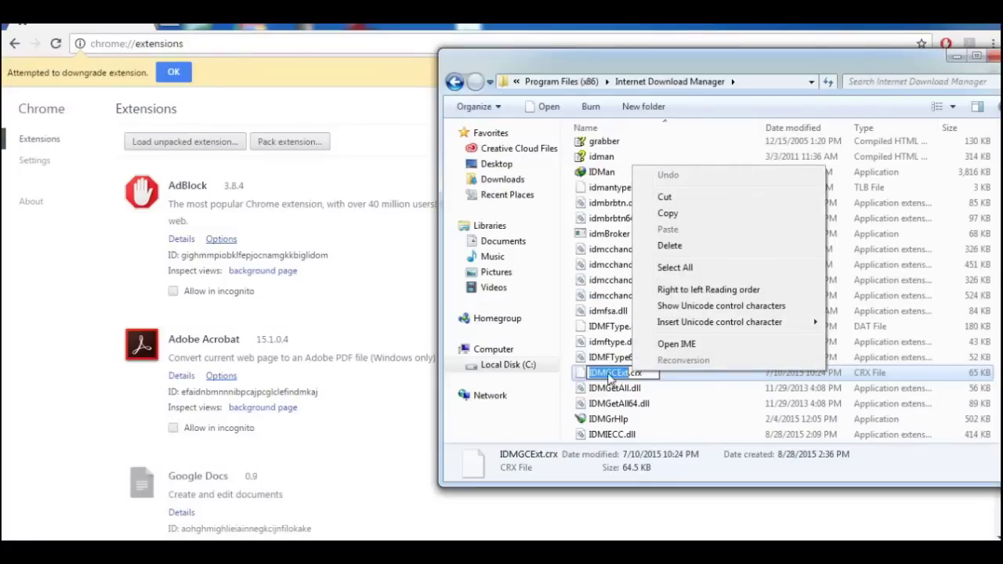
{"action": "left_click", "coordinate": [611, 377]}
{"action": "left_click", "coordinate": [581, 381]}
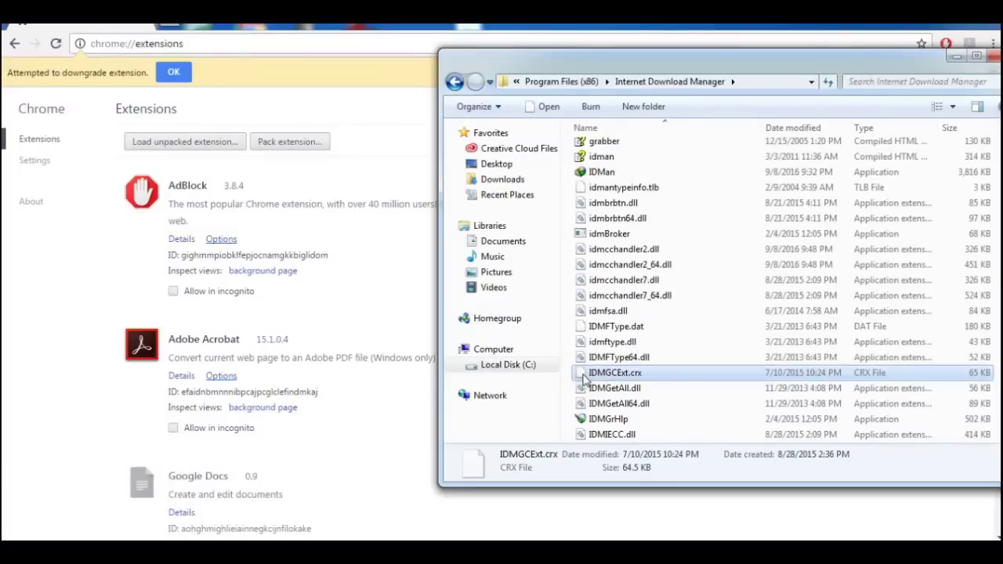
{"action": "right_click", "coordinate": [583, 376]}
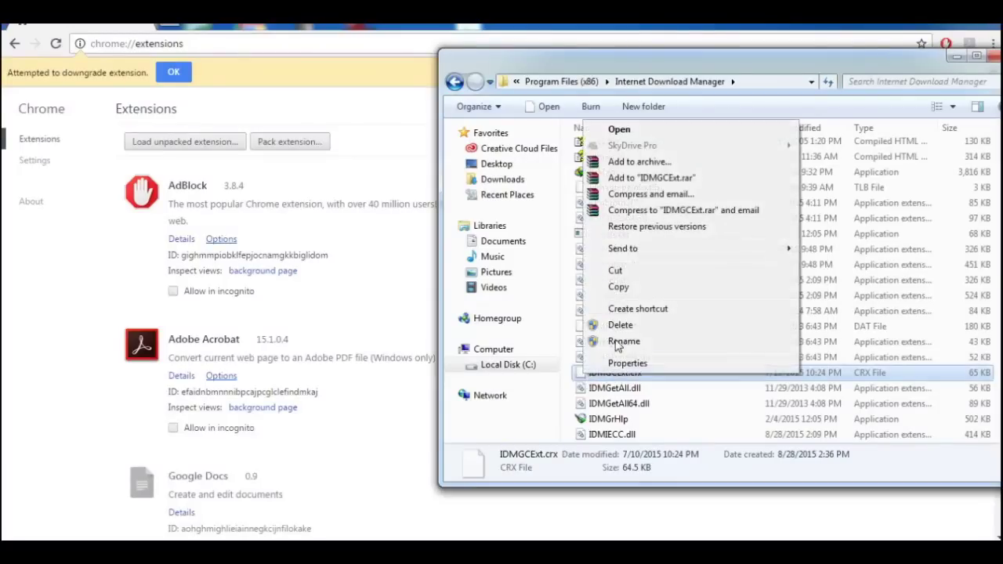
{"action": "left_click", "coordinate": [619, 286]}
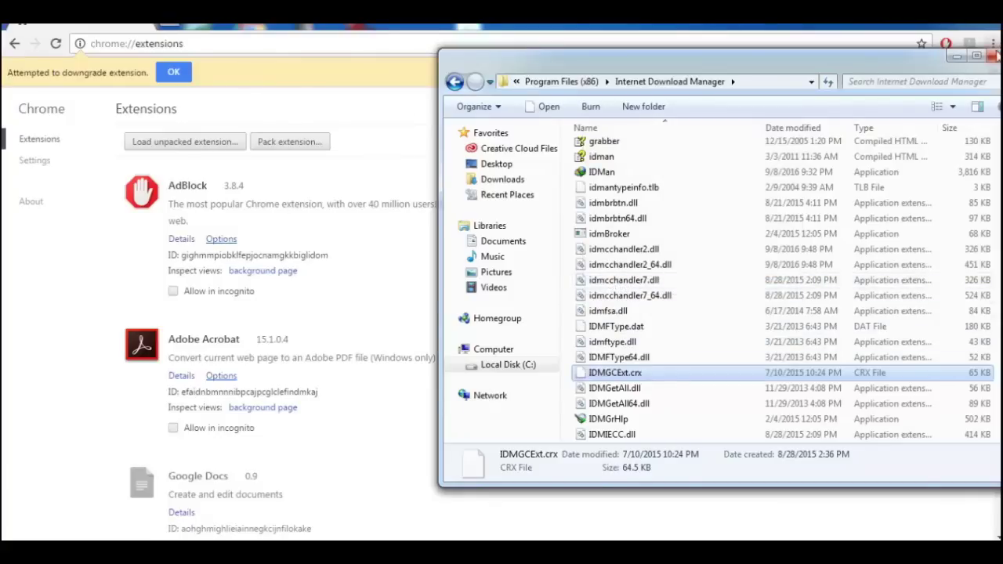
Step: Close the folder, minimize Chrome, and paste IDMGCExt.crx into an empty area of the desktop
{"action": "left_click_drag", "start_coordinate": [925, 62], "coordinate": [840, 59]}
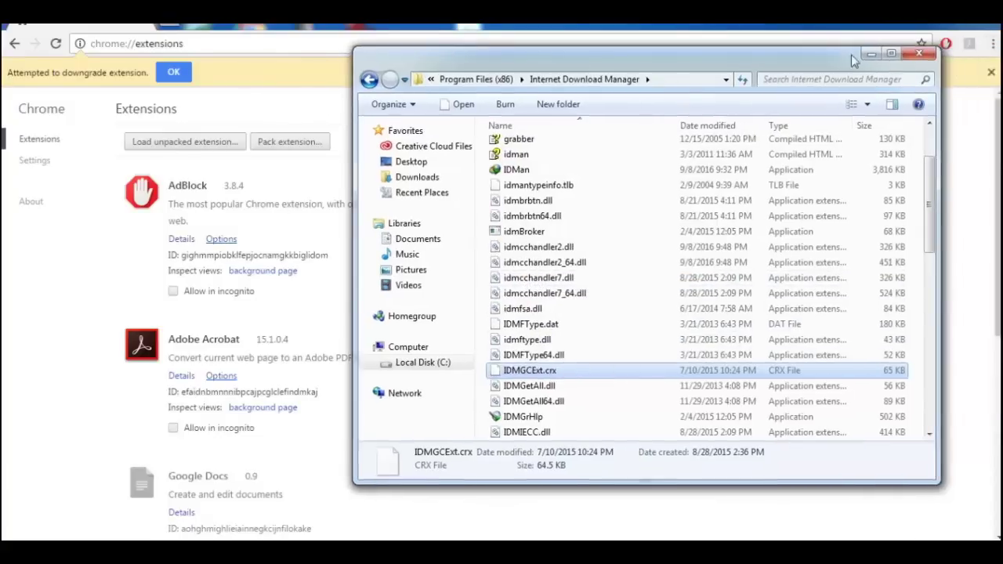
{"action": "left_click", "coordinate": [921, 55]}
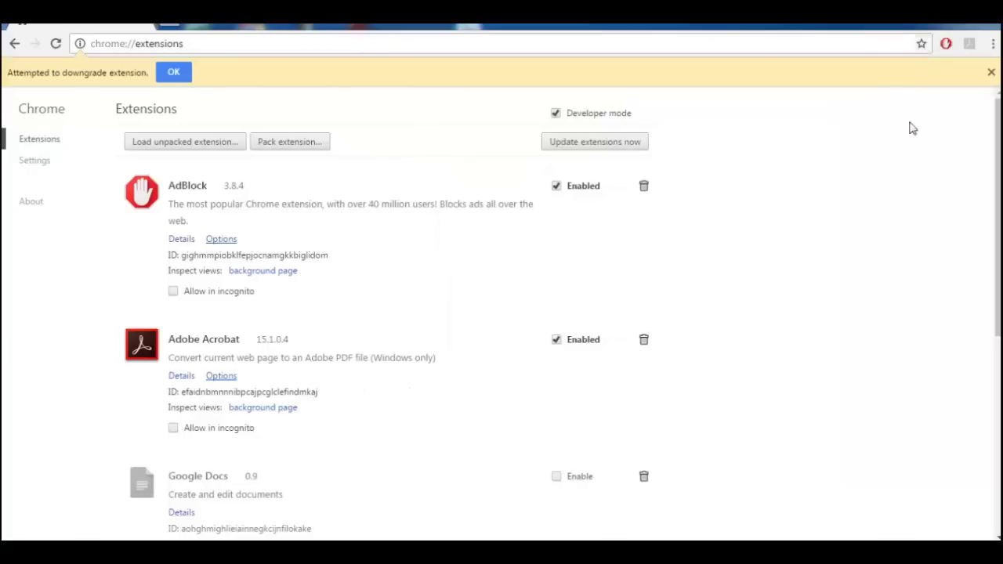
{"action": "left_click", "coordinate": [943, 26]}
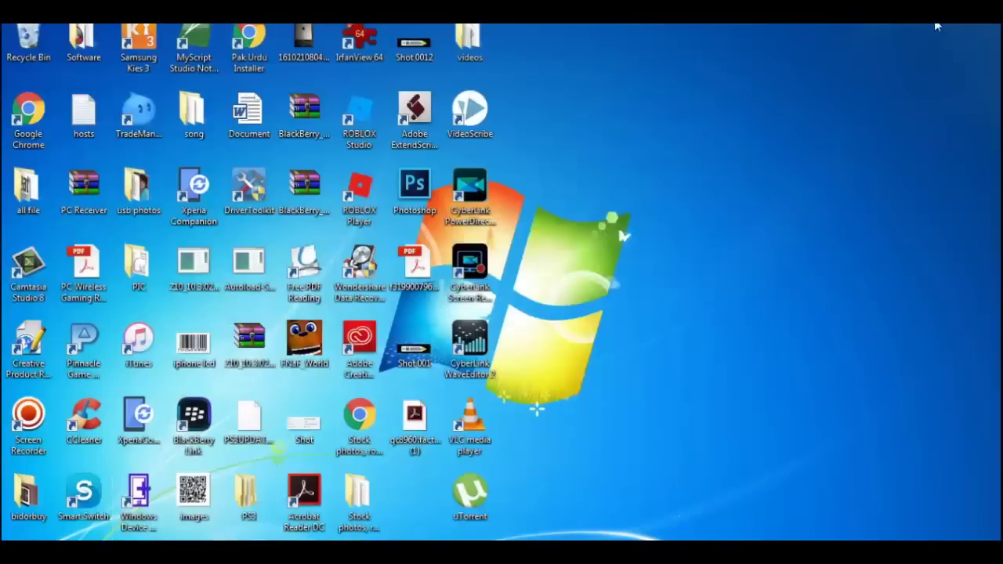
{"action": "right_click", "coordinate": [680, 110]}
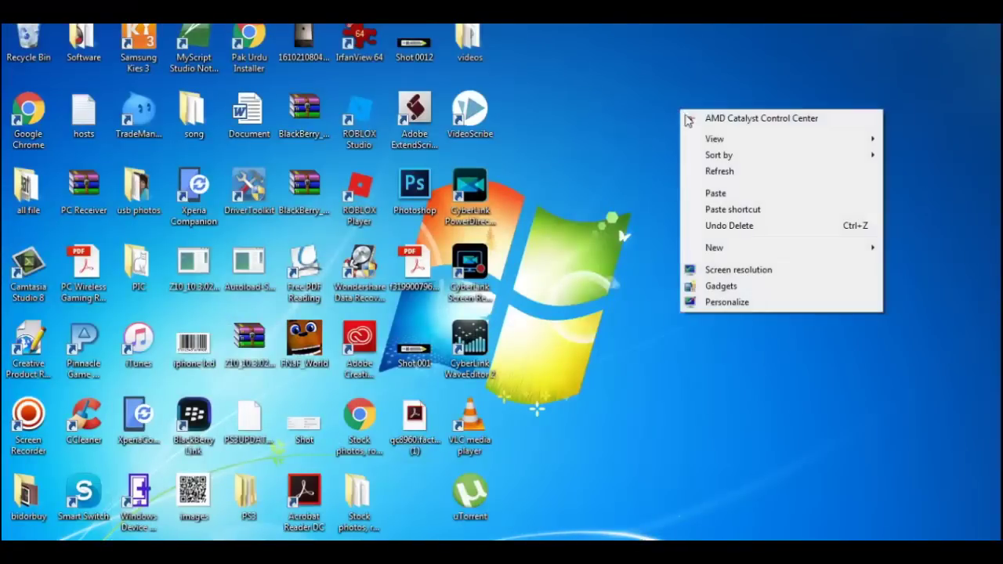
{"action": "left_click", "coordinate": [716, 193]}
{"action": "left_click_drag", "start_coordinate": [680, 45], "coordinate": [680, 195]}
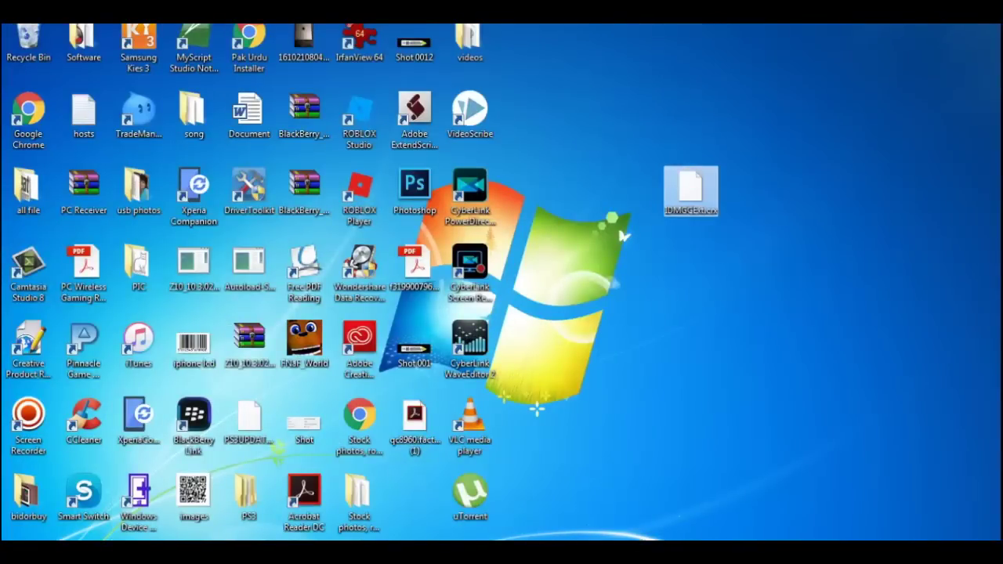
{"action": "left_click", "coordinate": [688, 125]}
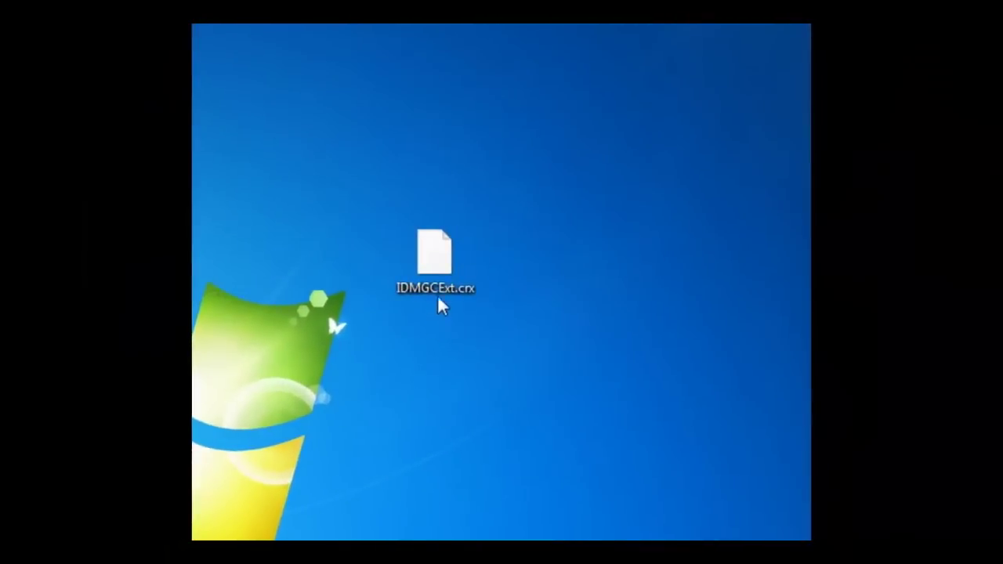
Step: Change the file extension of the pasted IDMGCExt.crx on the desktop to zip and accept the extension change
{"action": "right_click", "coordinate": [437, 289]}
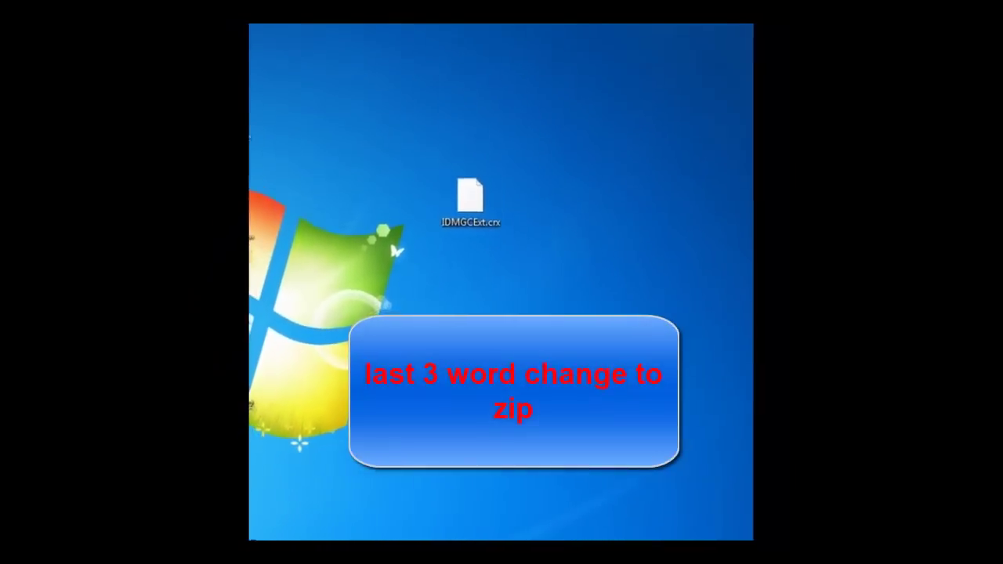
{"action": "right_click", "coordinate": [471, 197]}
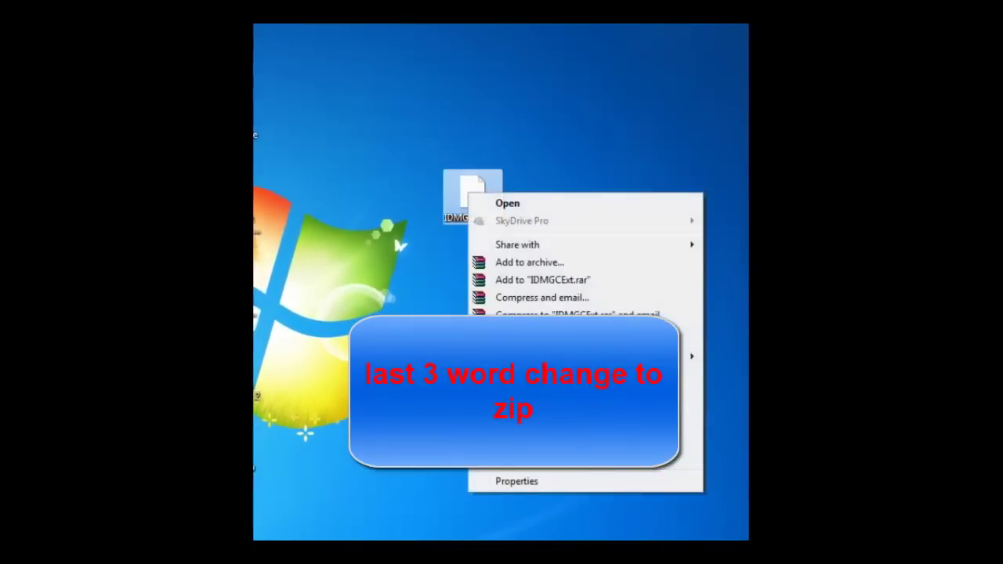
{"action": "left_click", "coordinate": [548, 463]}
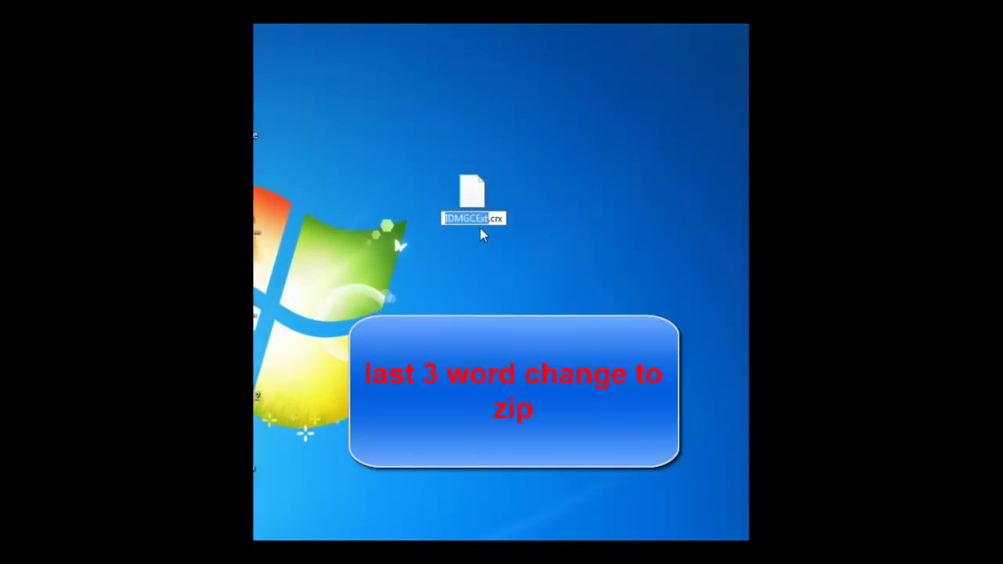
{"action": "left_click", "coordinate": [506, 218]}
{"action": "type", "text": "zip"}
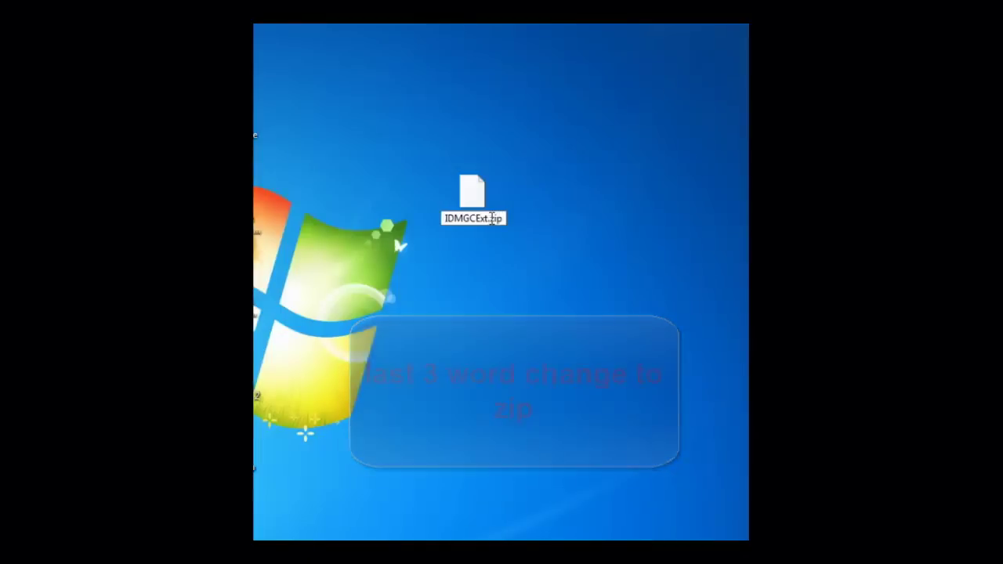
{"action": "left_click", "coordinate": [481, 284]}
{"action": "left_click_drag", "start_coordinate": [309, 224], "coordinate": [548, 265]}
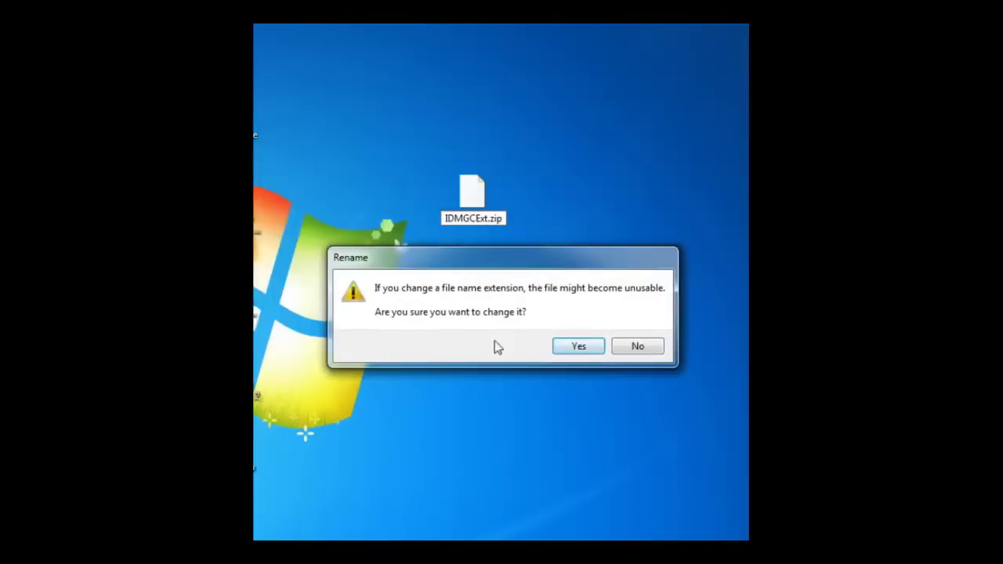
{"action": "left_click", "coordinate": [563, 350]}
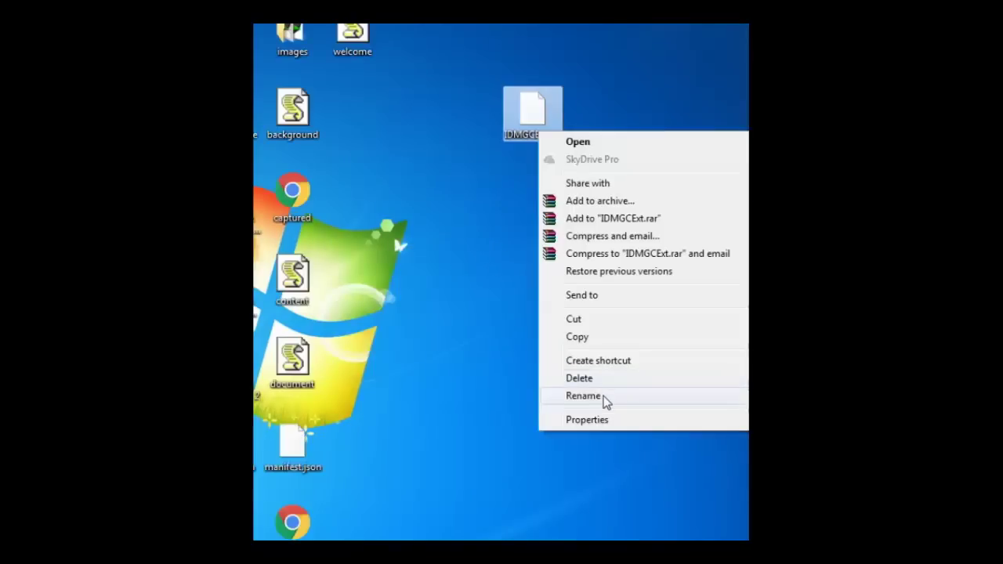
Step: Rename the desktop's IDMGCExt.crx file to IDMGCExt.zip and confirm the new extension
{"action": "left_click", "coordinate": [604, 403]}
{"action": "left_click", "coordinate": [564, 134]}
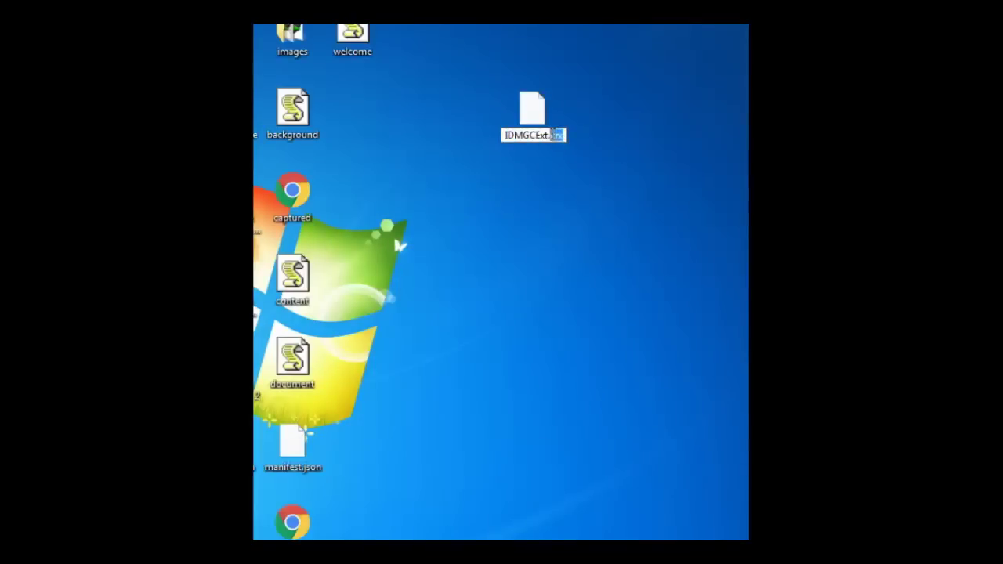
{"action": "type", "text": "zip"}
{"action": "key", "text": "Return"}
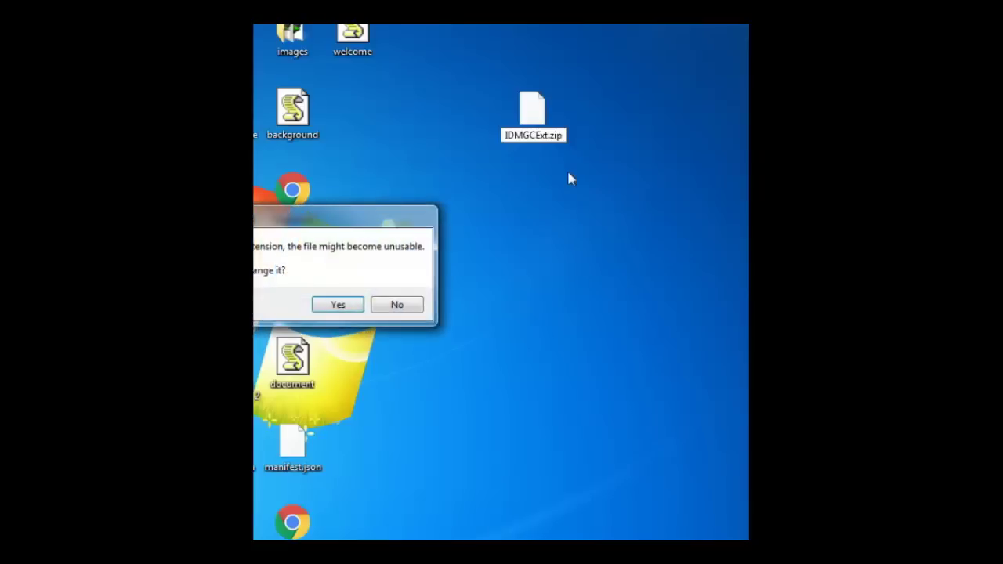
{"action": "left_click_drag", "start_coordinate": [318, 220], "coordinate": [531, 214]}
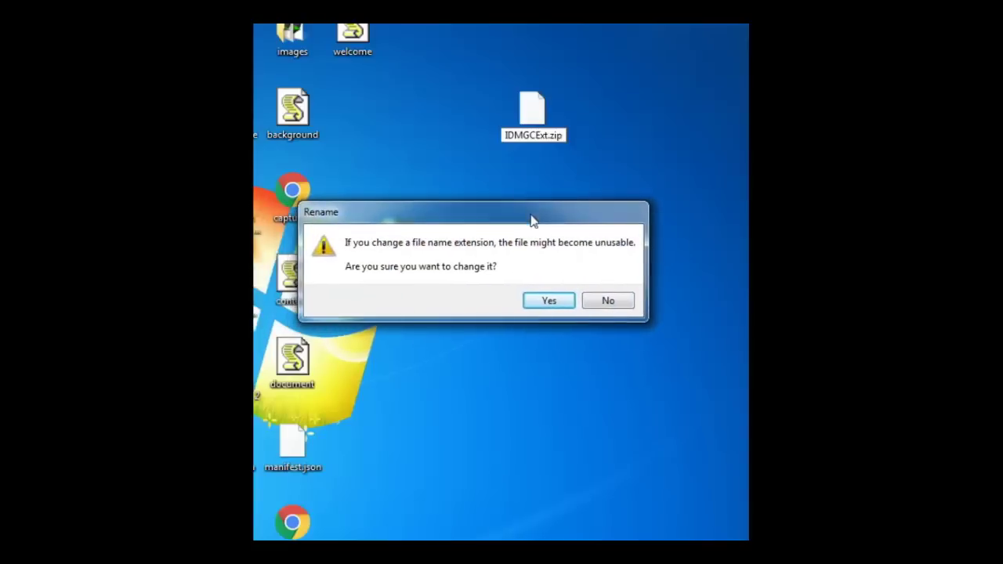
{"action": "left_click", "coordinate": [550, 302]}
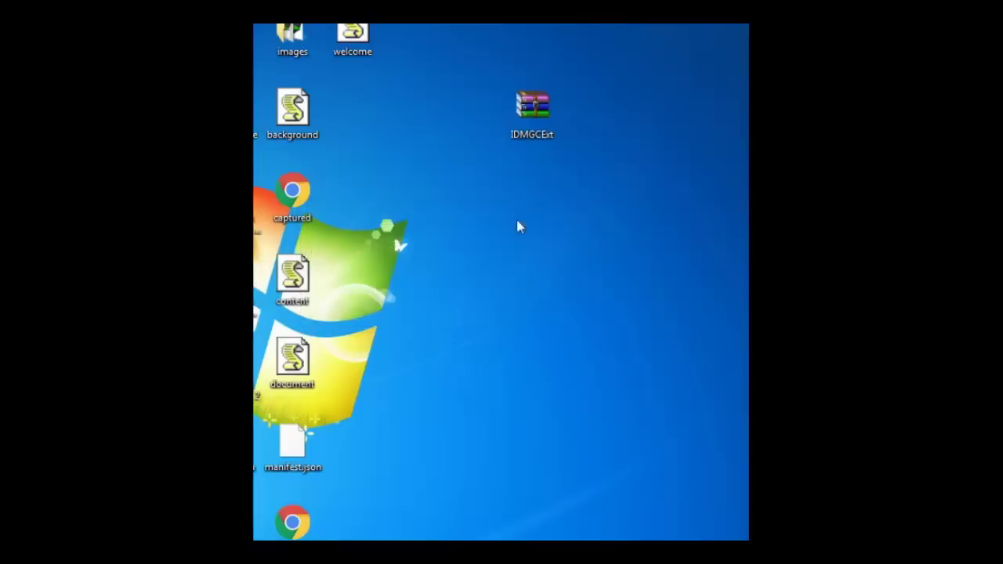
Step: Create a new folder named idmg on the desktop below the IDMGCExt archive
{"action": "right_click", "coordinate": [540, 193]}
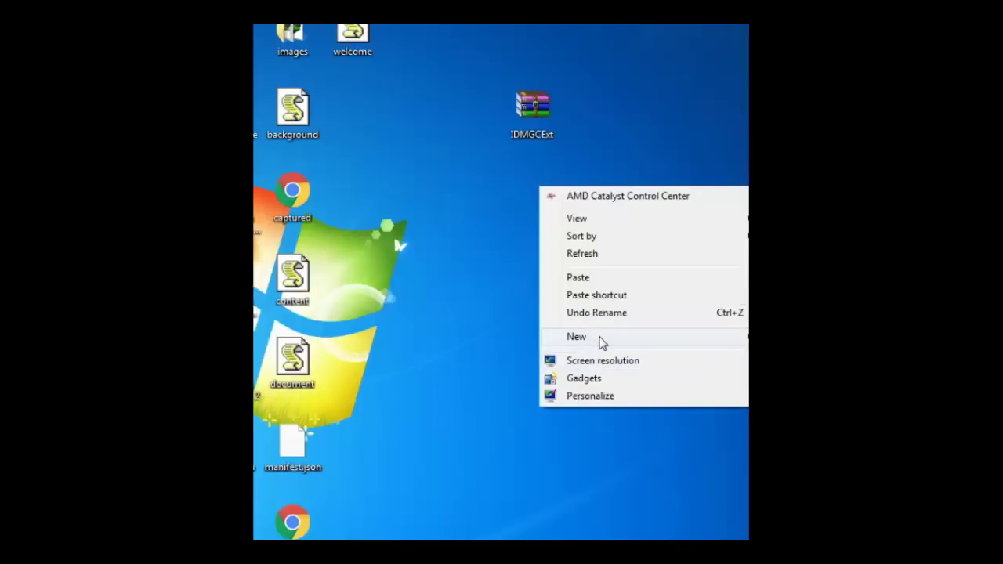
{"action": "mouse_move", "coordinate": [600, 343]}
{"action": "left_click", "coordinate": [481, 343]}
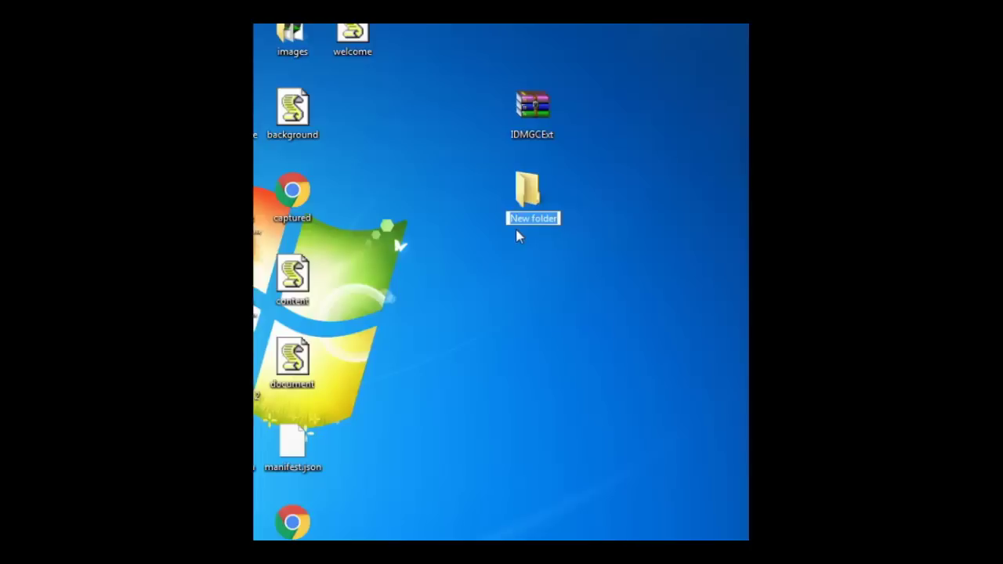
{"action": "type", "text": "idmg"}
{"action": "key", "text": "Return"}
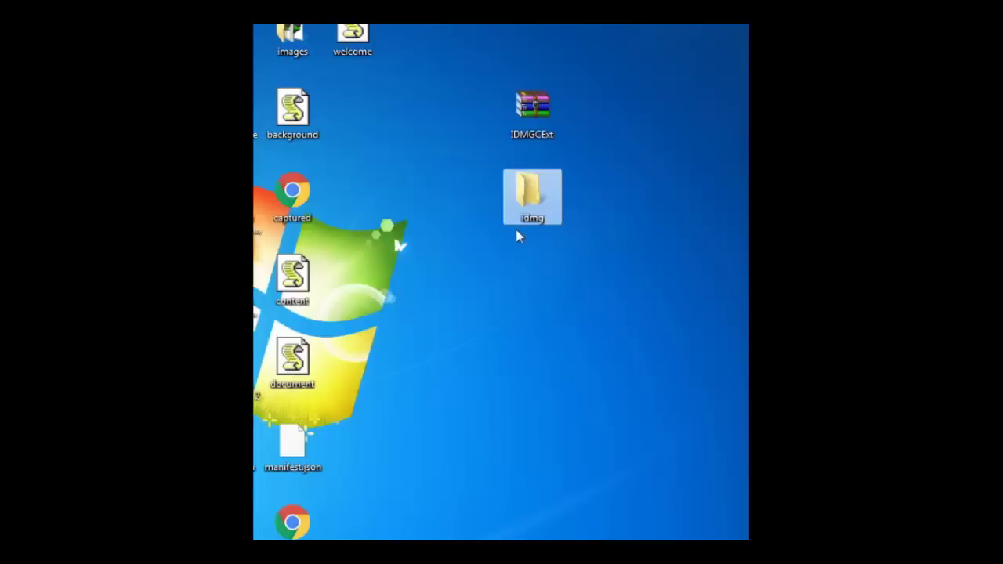
Step: Extract the IDMGCExt archive from the desktop into the desktop's idmg folder, using the extraction path options
{"action": "left_click_drag", "start_coordinate": [516, 230], "coordinate": [525, 137]}
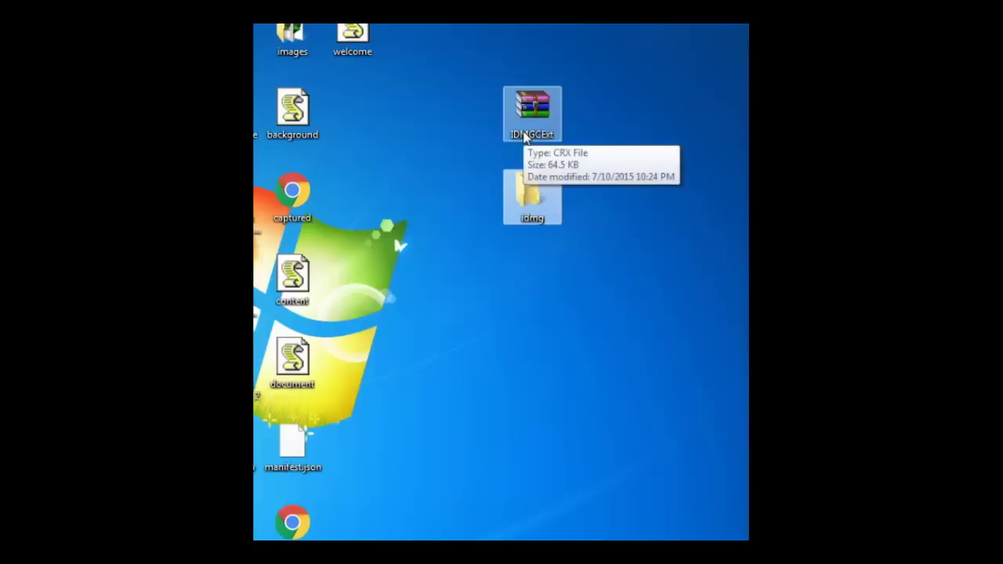
{"action": "right_click", "coordinate": [524, 134]}
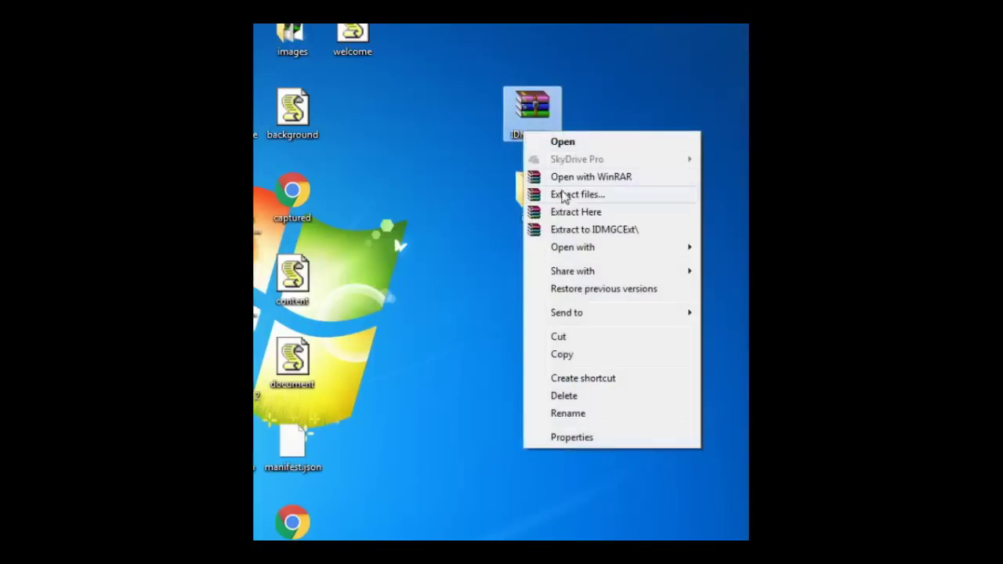
{"action": "left_click", "coordinate": [570, 195]}
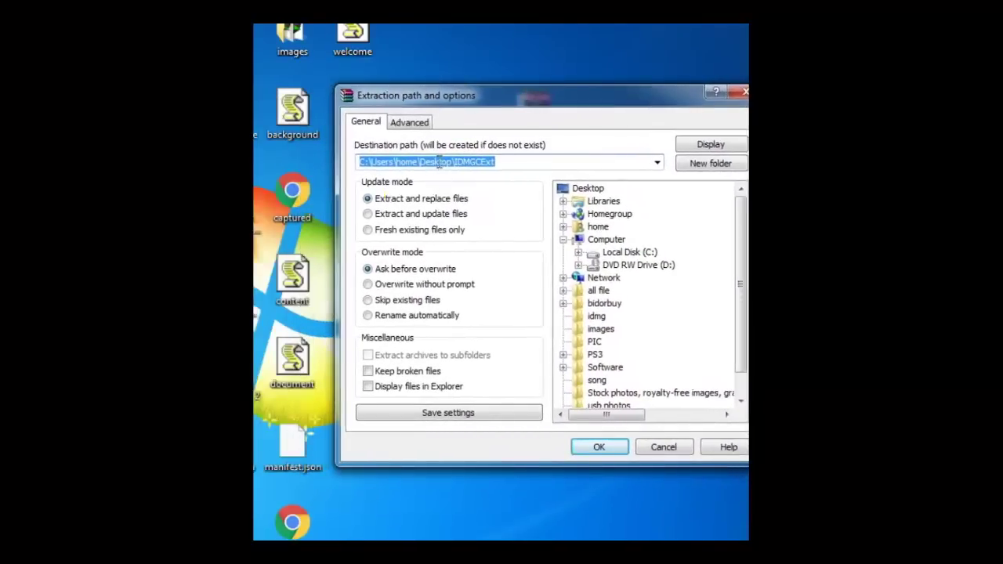
{"action": "left_click_drag", "start_coordinate": [743, 341], "coordinate": [744, 353]}
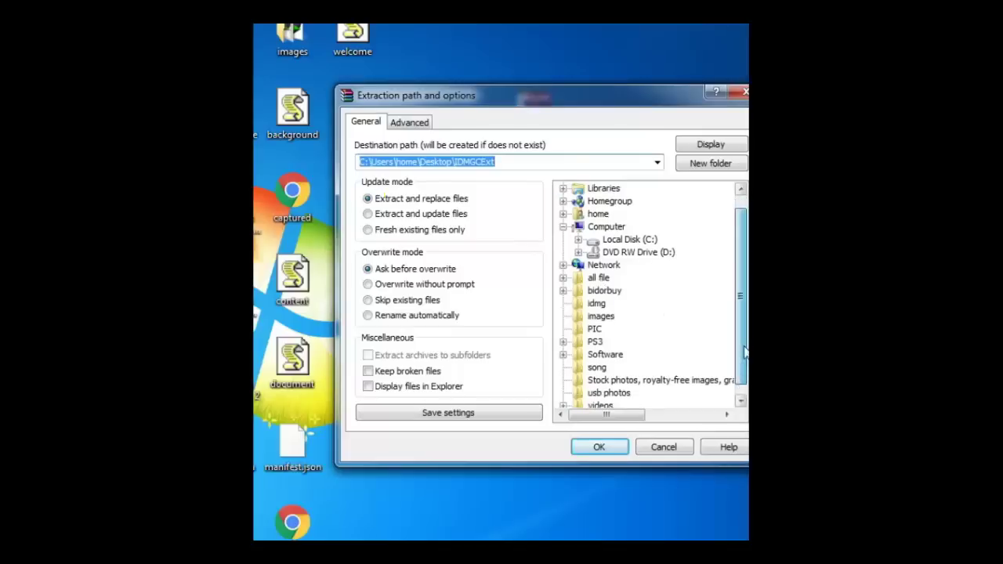
{"action": "left_click", "coordinate": [597, 342]}
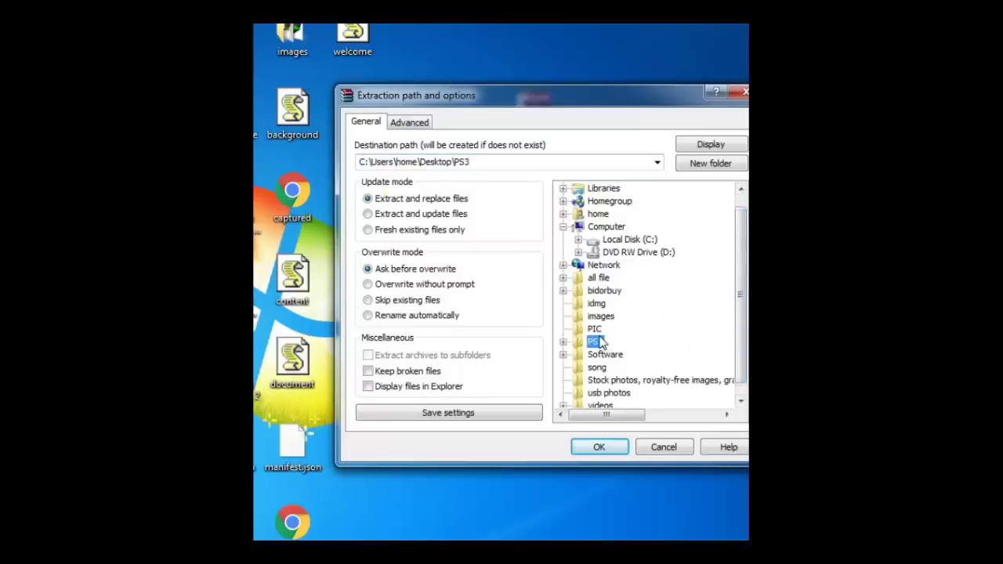
{"action": "key", "text": "Up"}
{"action": "key", "text": "Up"}
{"action": "key", "text": "Up"}
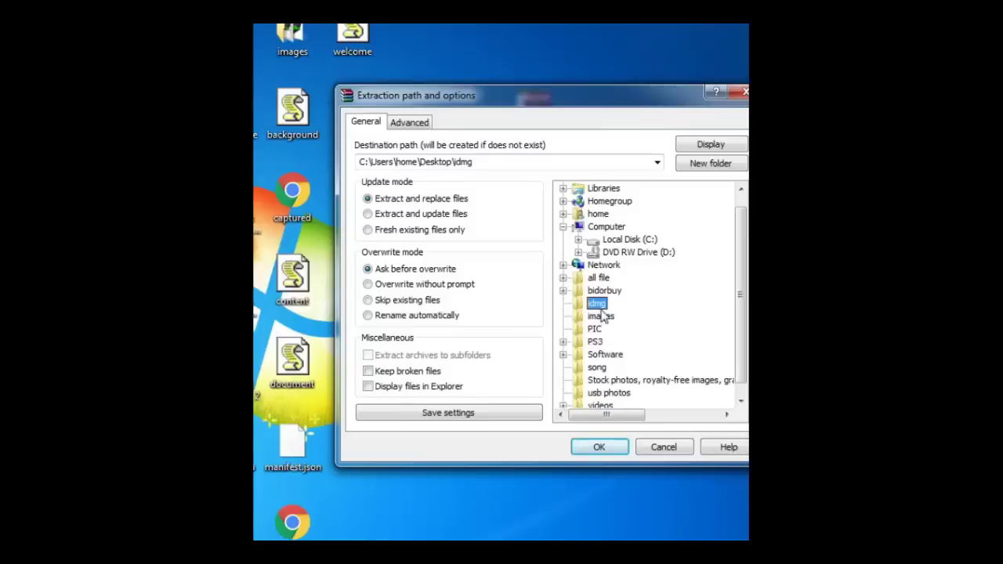
{"action": "left_click", "coordinate": [595, 447]}
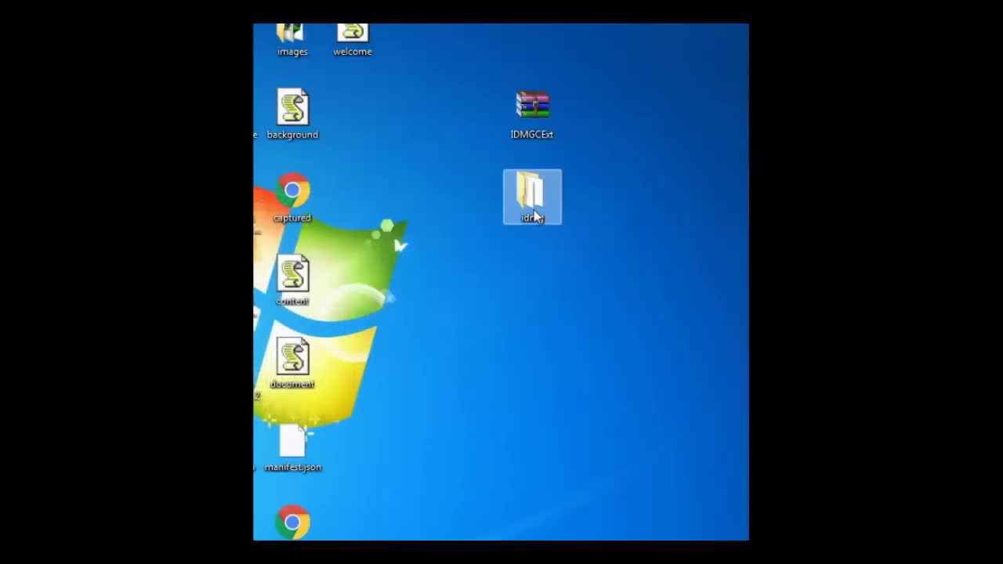
Step: Open the idmg folder on the desktop to check the extracted extension files, and close its window
{"action": "double_click", "coordinate": [532, 216]}
{"action": "left_click_drag", "start_coordinate": [454, 63], "coordinate": [514, 83]}
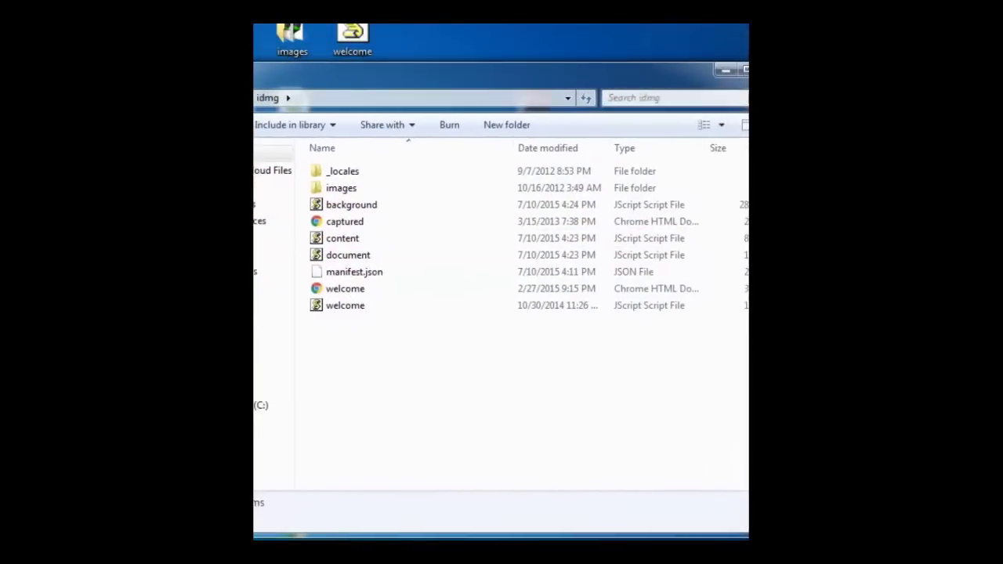
{"action": "key", "text": "alt+F4"}
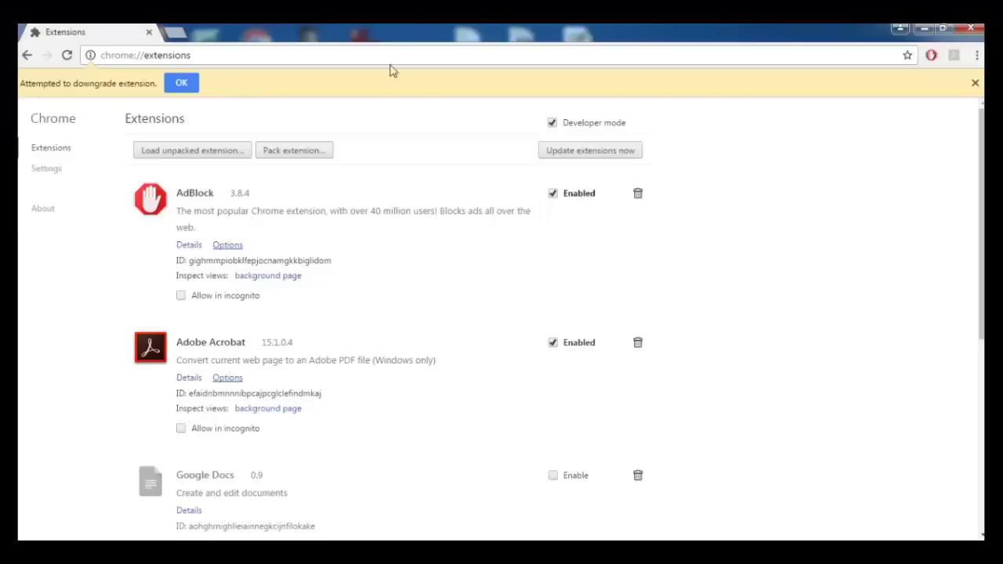
Step: Load the desktop's idmg folder into Chrome as an unpacked extension, and dismiss its welcome page and the downgrade notice
{"action": "left_click", "coordinate": [214, 153]}
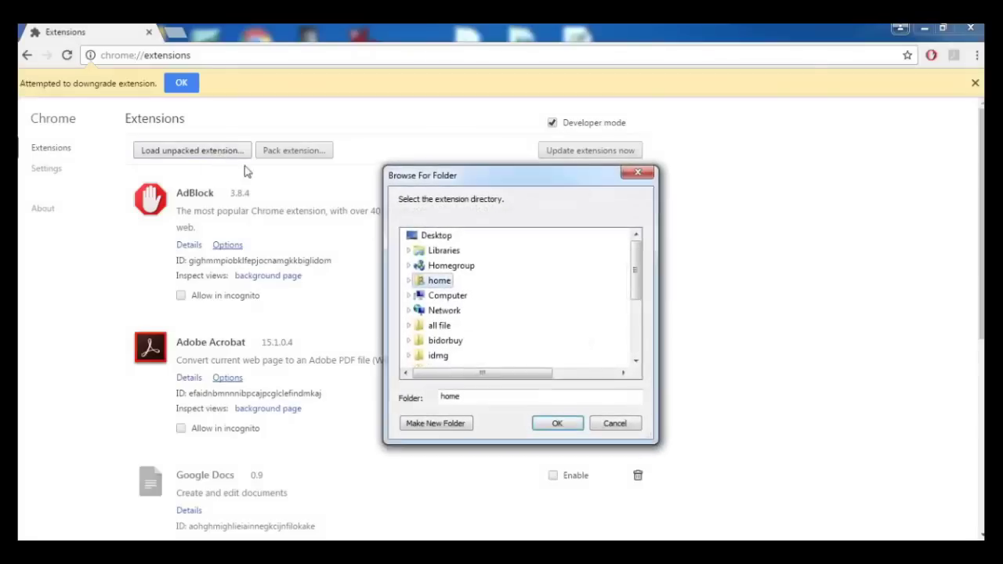
{"action": "left_click_drag", "start_coordinate": [635, 279], "coordinate": [640, 299]}
{"action": "left_click", "coordinate": [438, 326]}
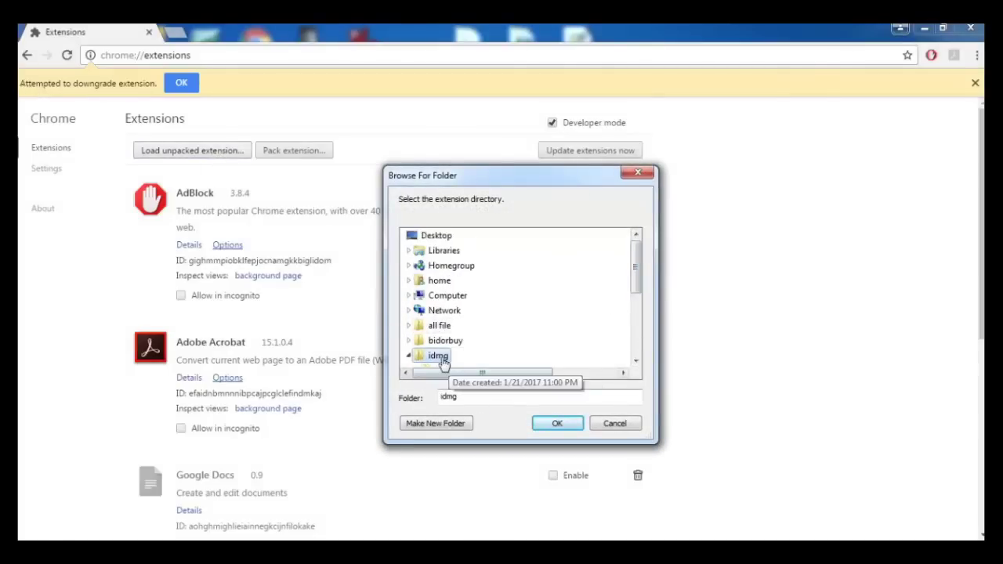
{"action": "left_click", "coordinate": [558, 424]}
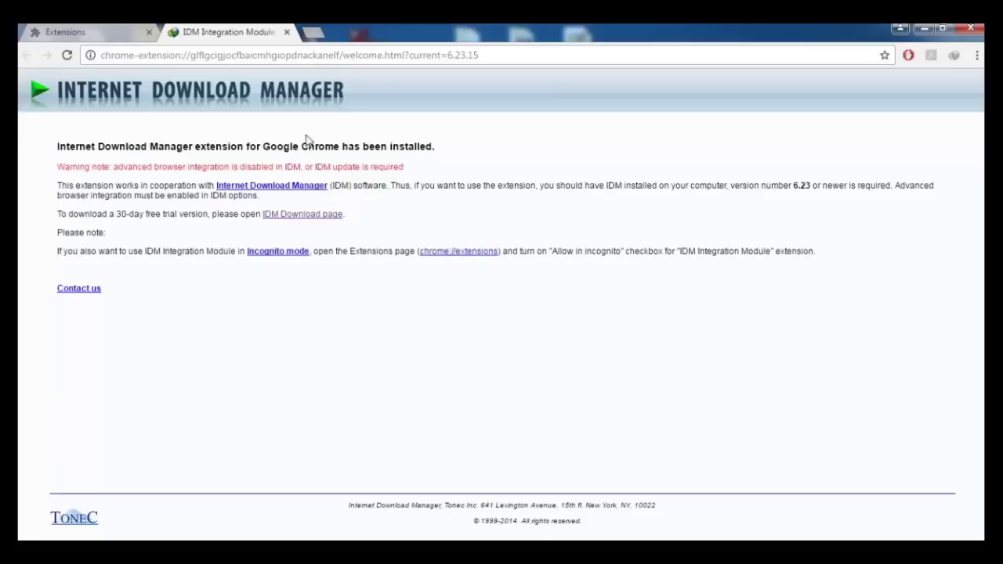
{"action": "left_click", "coordinate": [287, 33]}
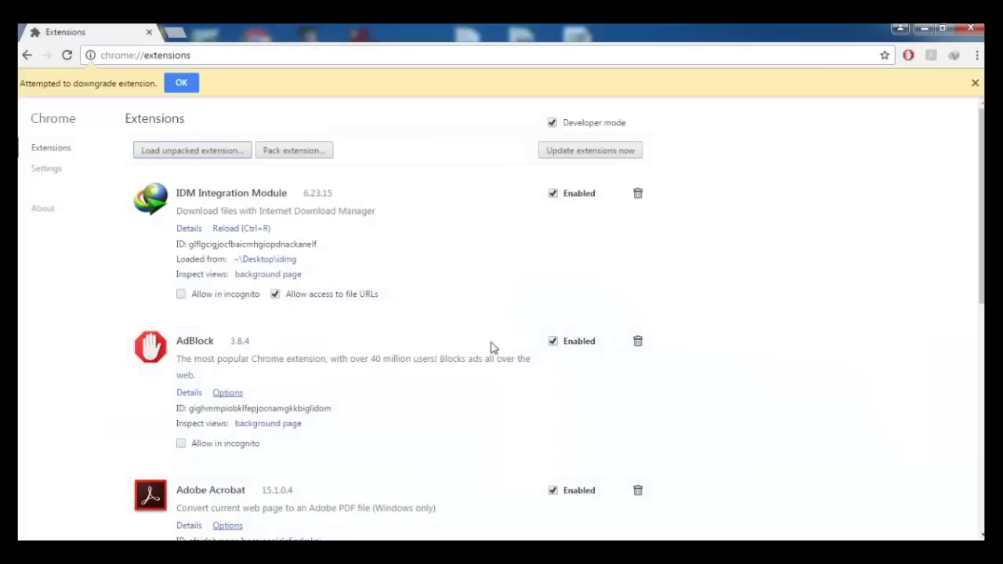
{"action": "left_click", "coordinate": [181, 83]}
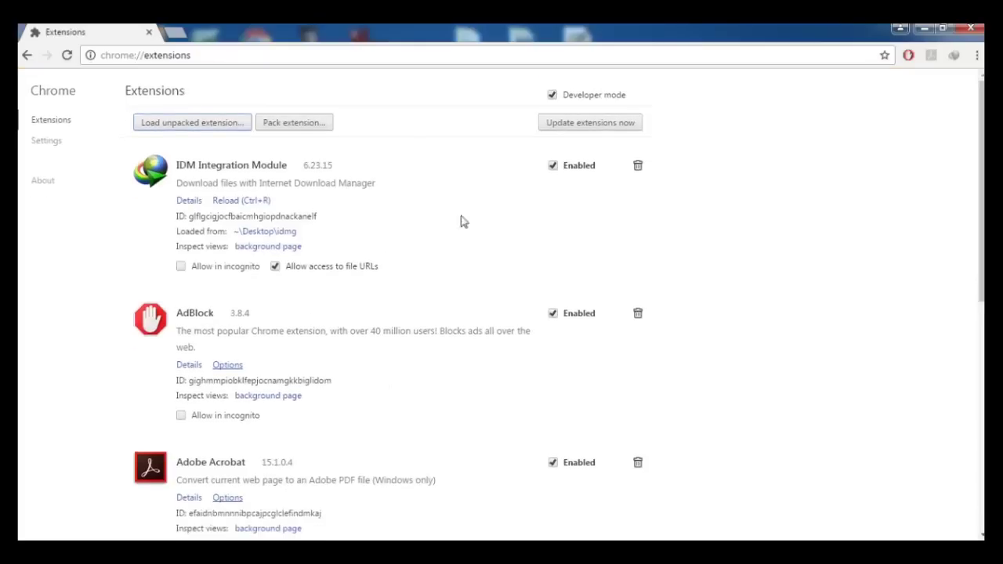